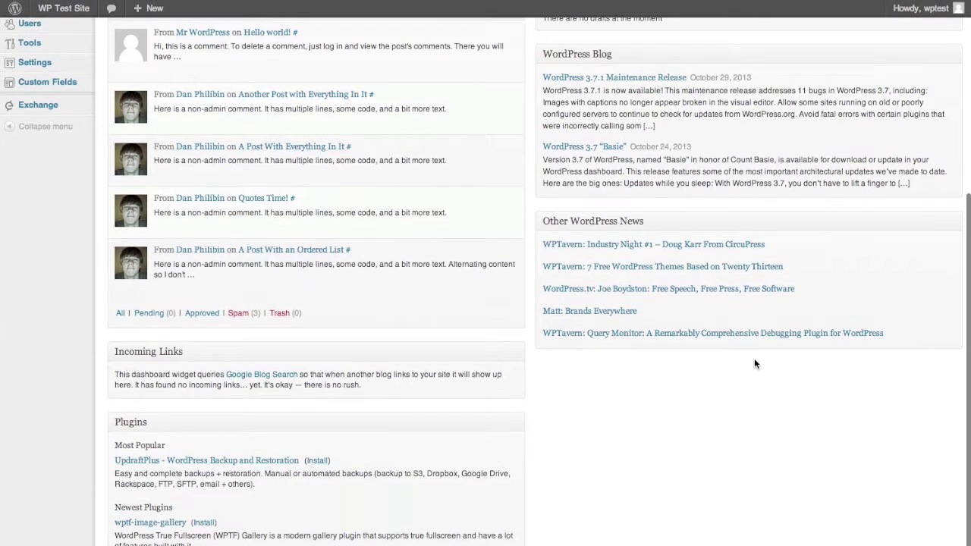
# Step: Review the widgets on the Dashboard from top to bottom and show the screen options
pyautogui.scroll(5, 754, 364)
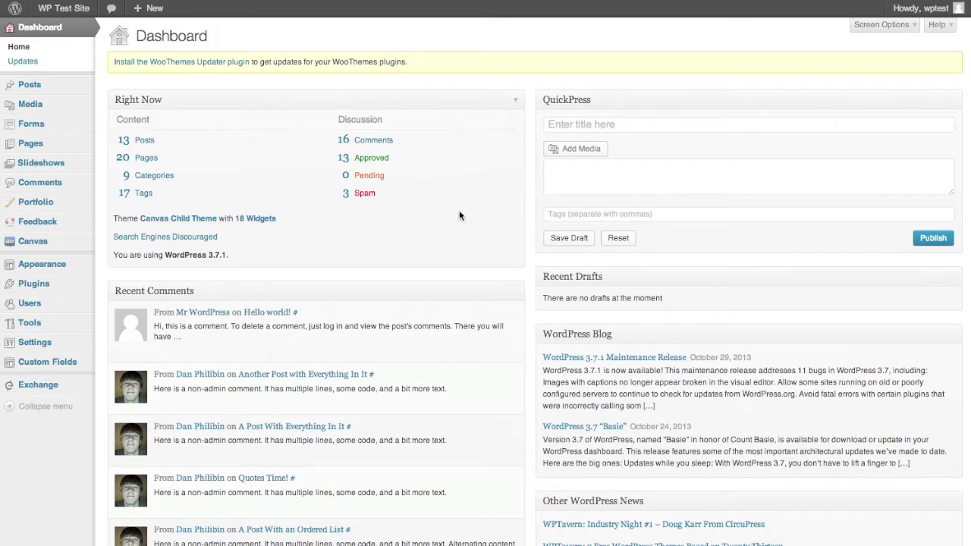
pyautogui.scroll(-4, 459, 214)
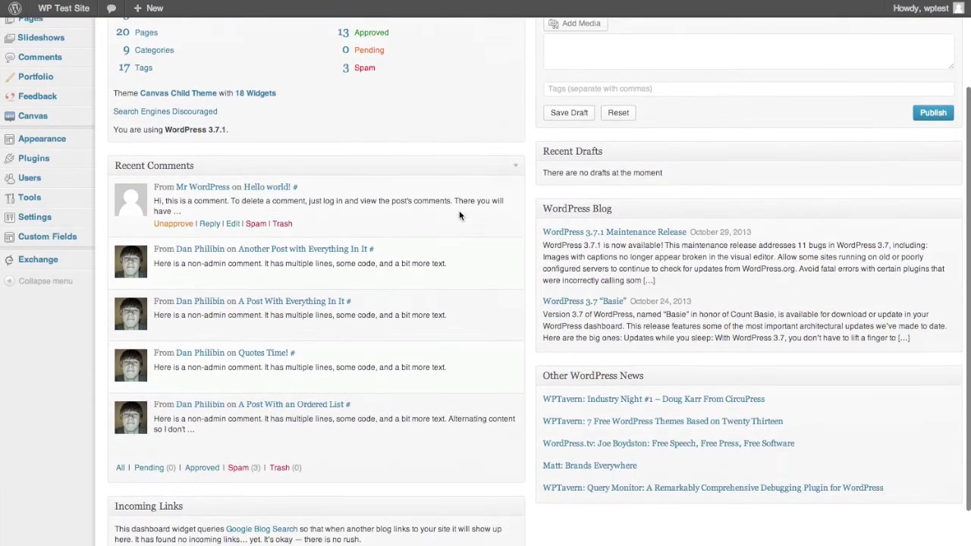
pyautogui.scroll(-4, 459, 215)
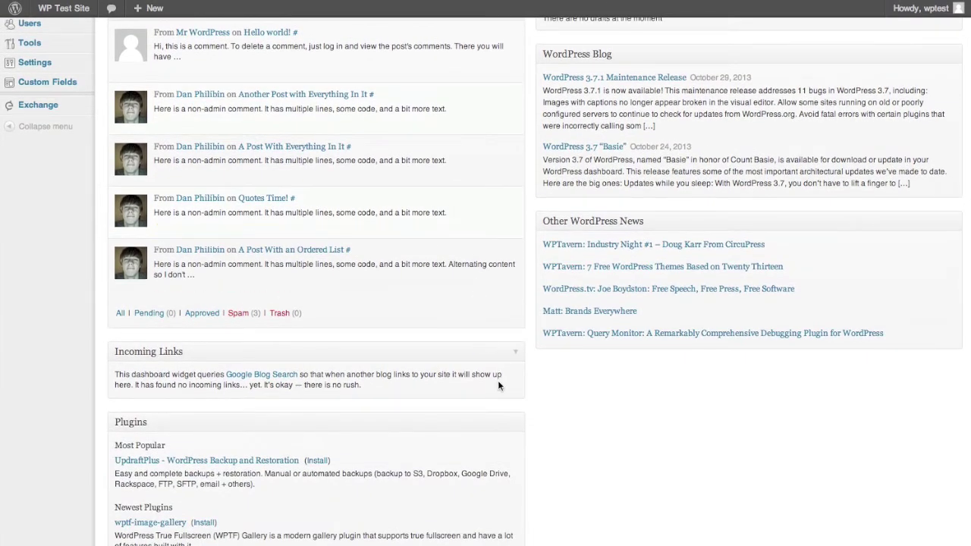
pyautogui.scroll(2, 835, 243)
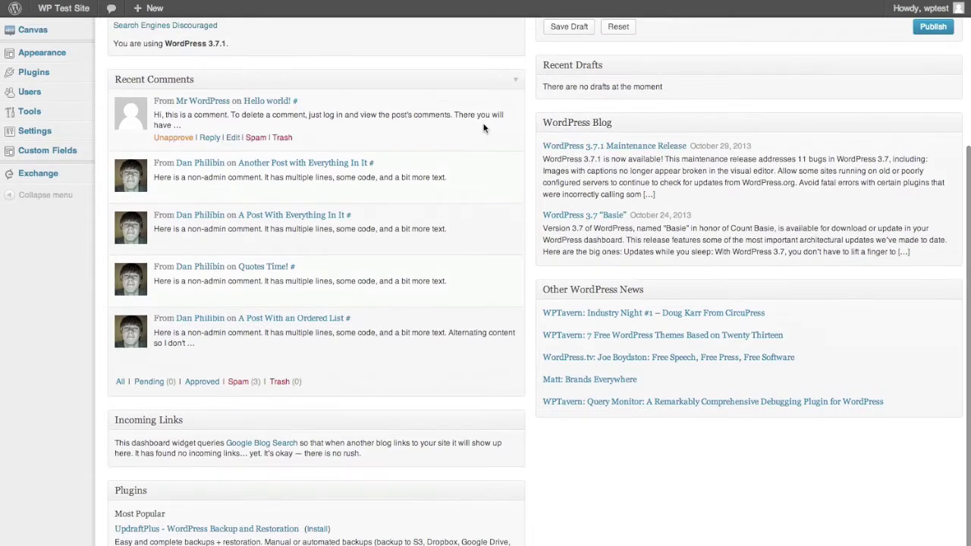
pyautogui.scroll(3, 526, 122)
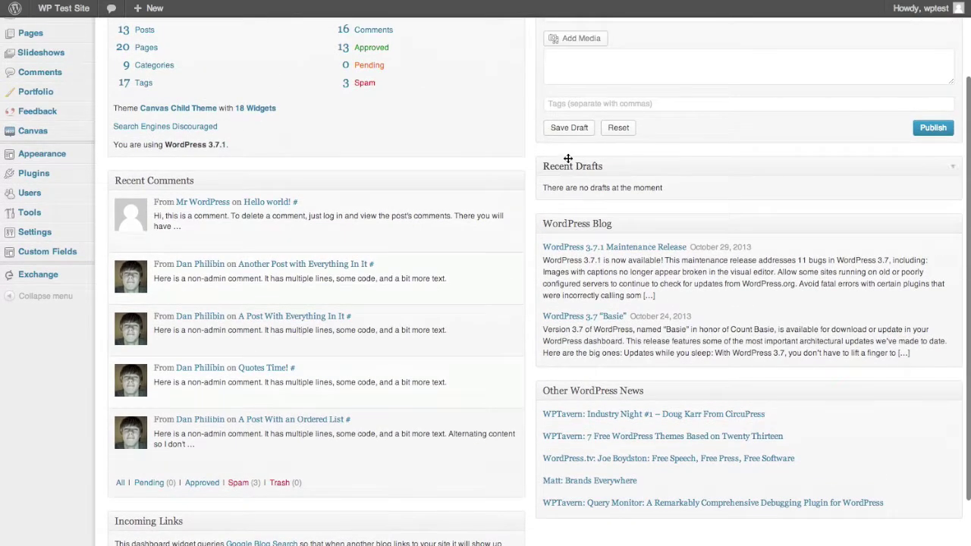
pyautogui.scroll(3, 568, 156)
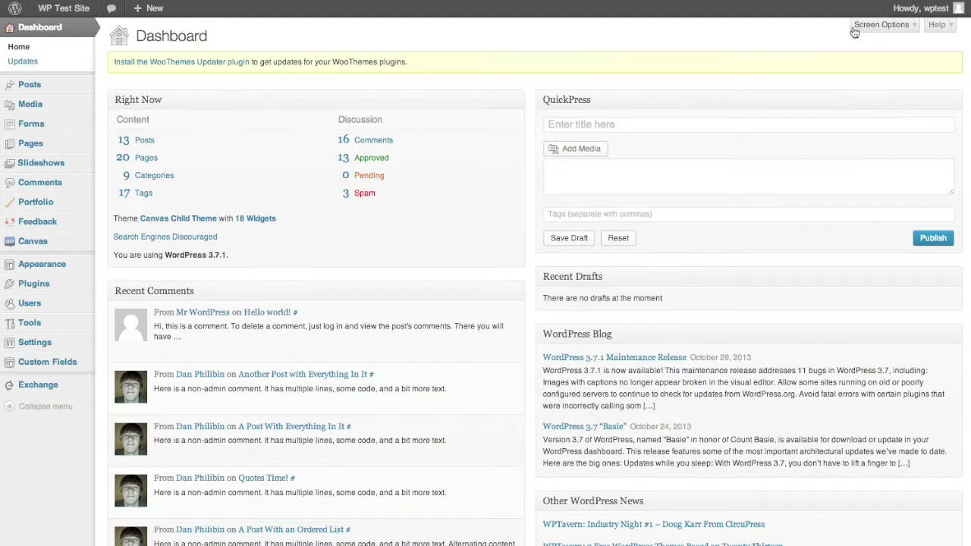
pyautogui.click(903, 30)
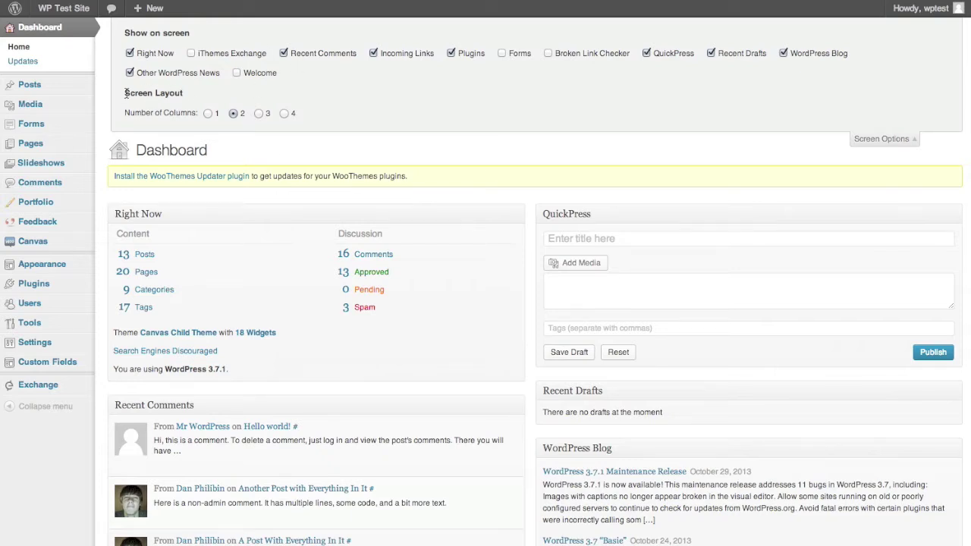
# Step: Try the dashboard layout with one, two, three and four columns in turn
pyautogui.moveTo(126, 92); pyautogui.dragTo(193, 94)
pyautogui.click(194, 94)
pyautogui.click(208, 113)
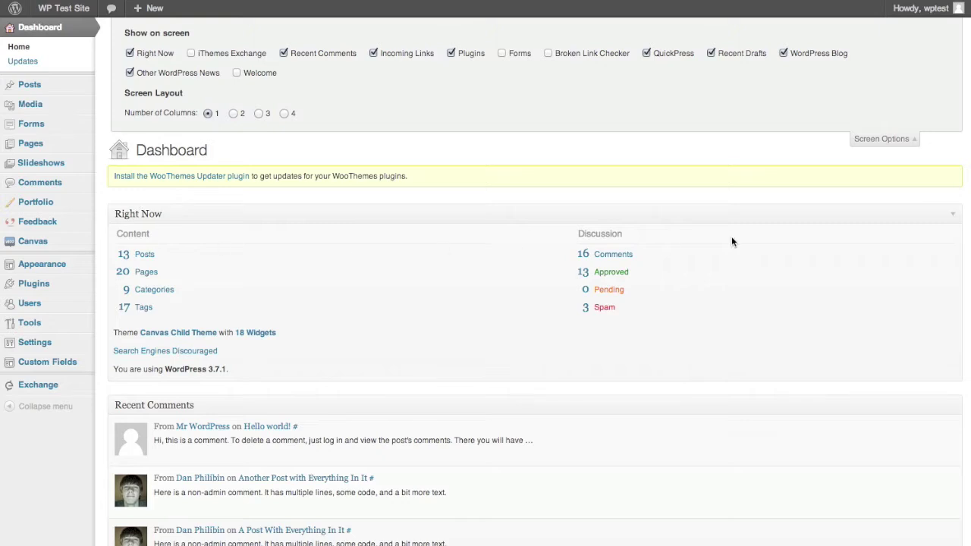
pyautogui.click(233, 113)
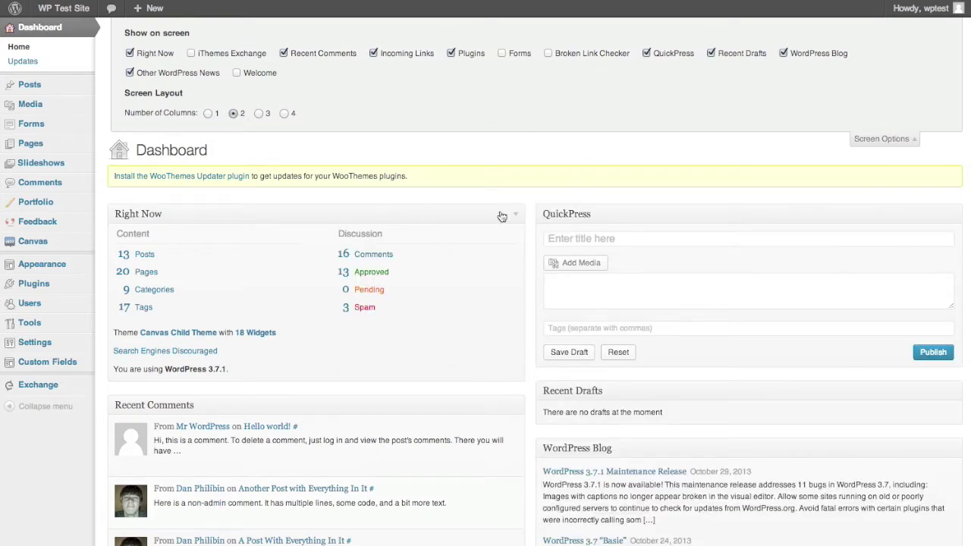
pyautogui.click(259, 113)
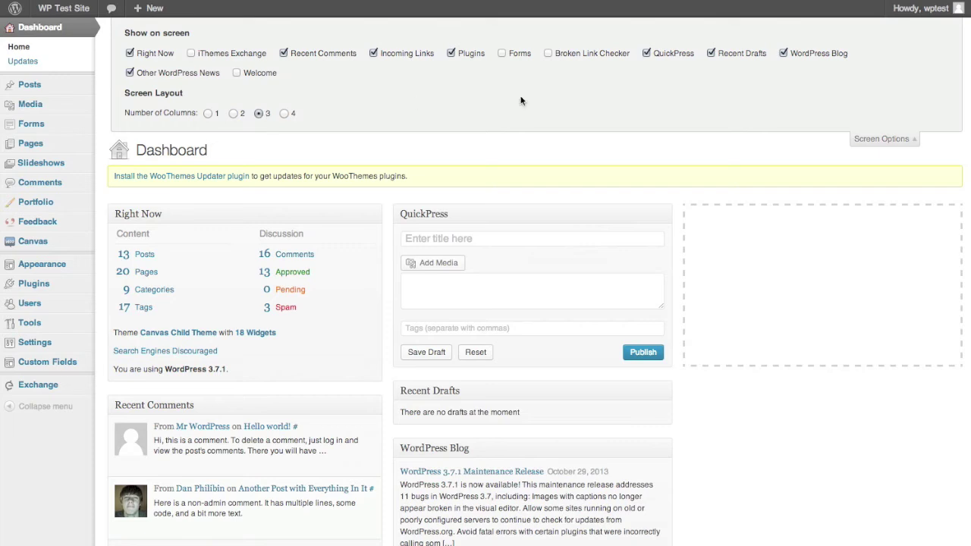
pyautogui.click(283, 113)
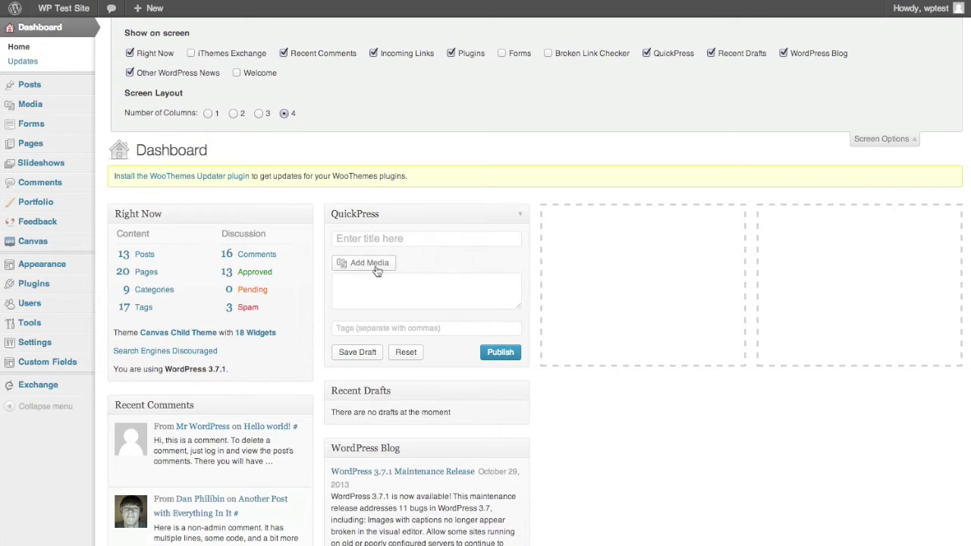
# Step: Enter "Here's some dummy content!" as the QuickPress post content and reset the form
pyautogui.click(383, 294)
pyautogui.write("Here's i")
pyautogui.write('o')
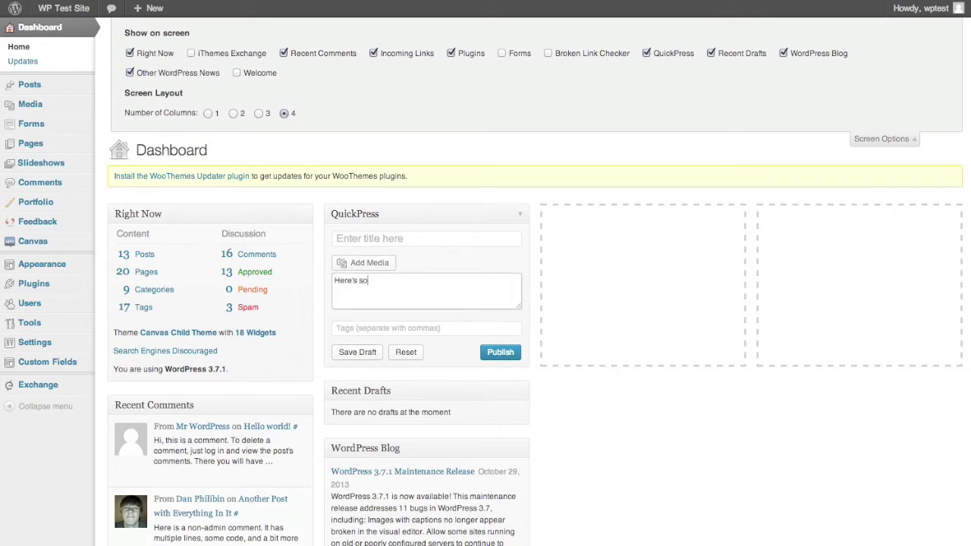
pyautogui.write('me dummy contn')
pyautogui.press('BackSpace')
pyautogui.write('ent!')
pyautogui.click(406, 352)
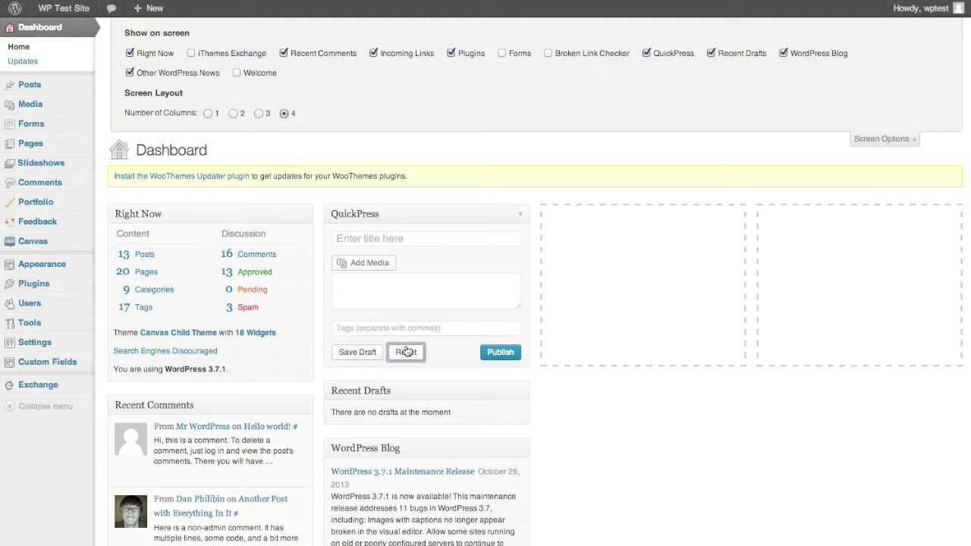
# Step: Set the dashboard's screen layout to three columns
pyautogui.click(258, 114)
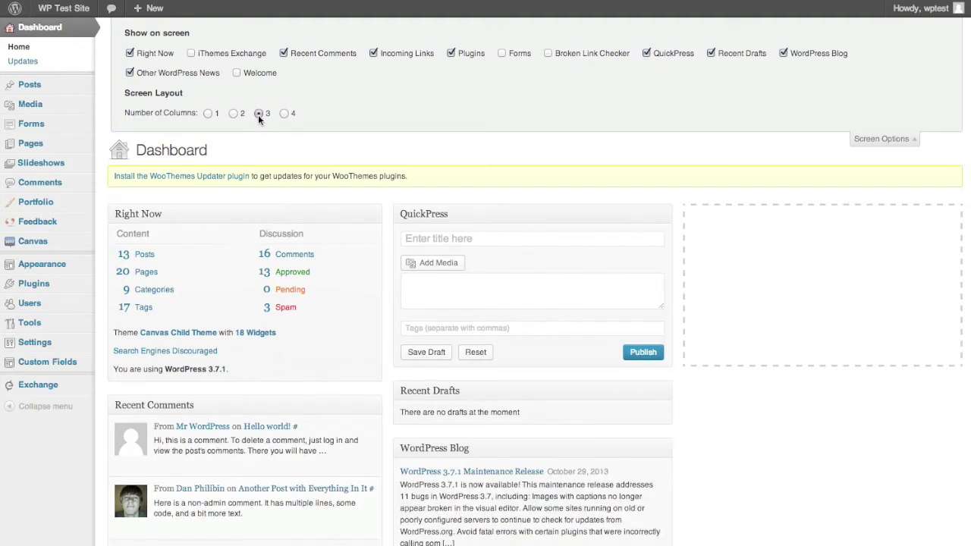
pyautogui.click(231, 115)
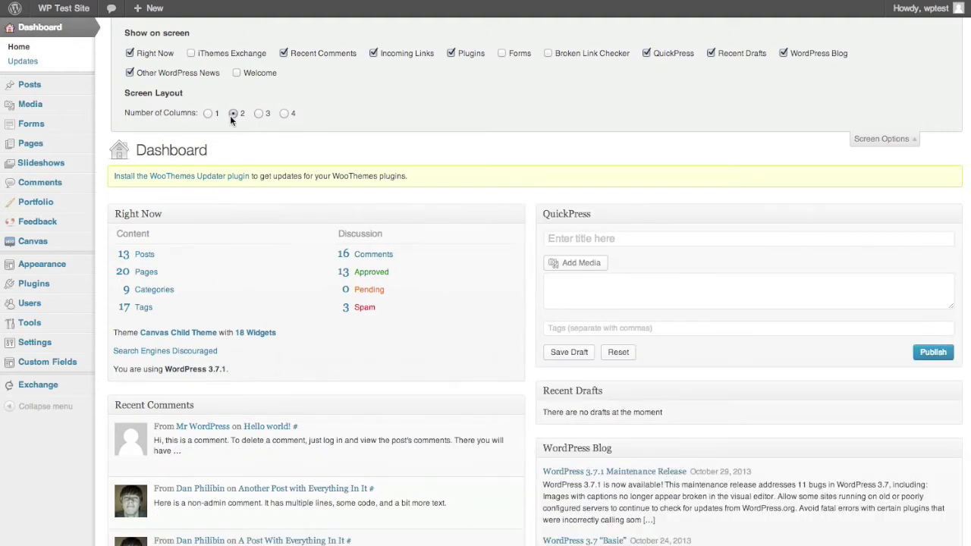
pyautogui.click(258, 114)
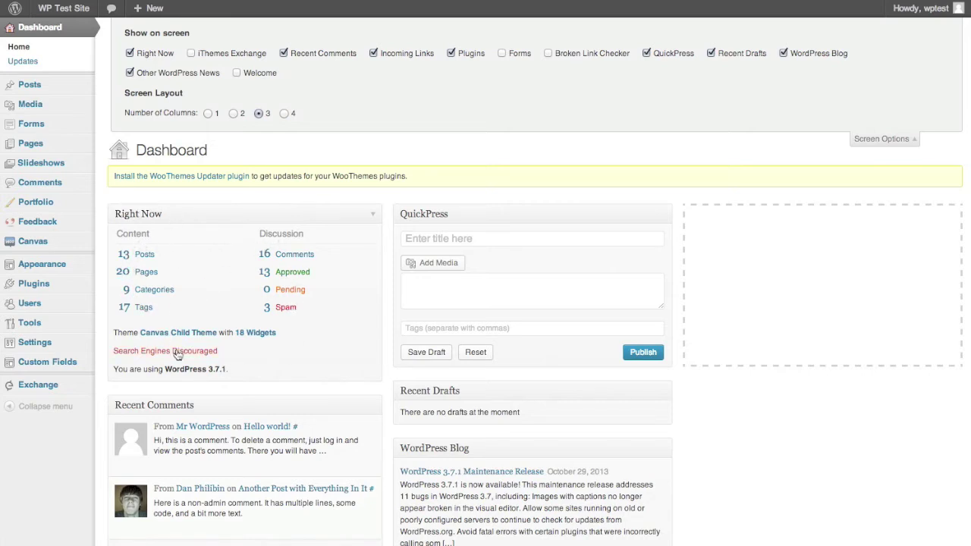
# Step: Show the iThemes Exchange widget on the dashboard and check its sales summary
pyautogui.click(192, 55)
pyautogui.scroll(-3, 391, 243)
pyautogui.scroll(-8, 391, 246)
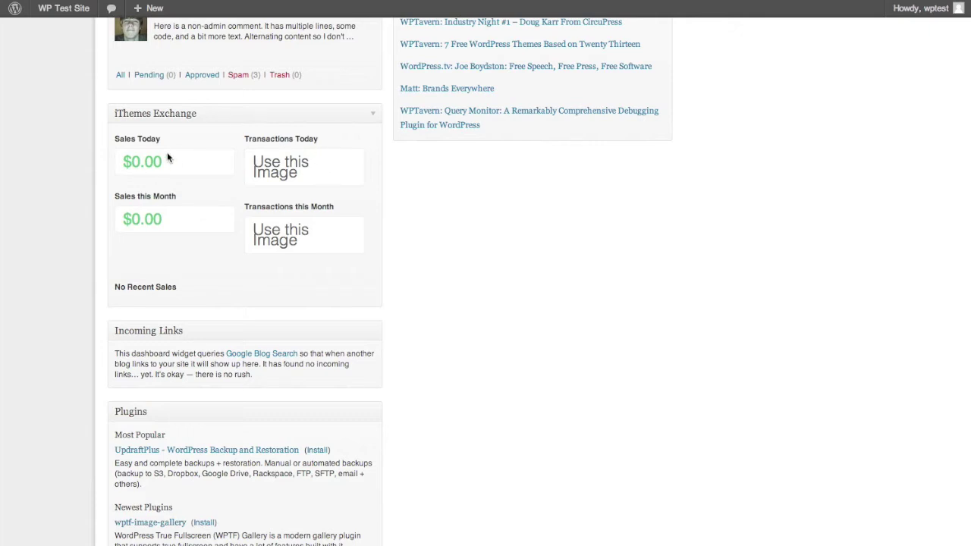
pyautogui.scroll(10, 234, 262)
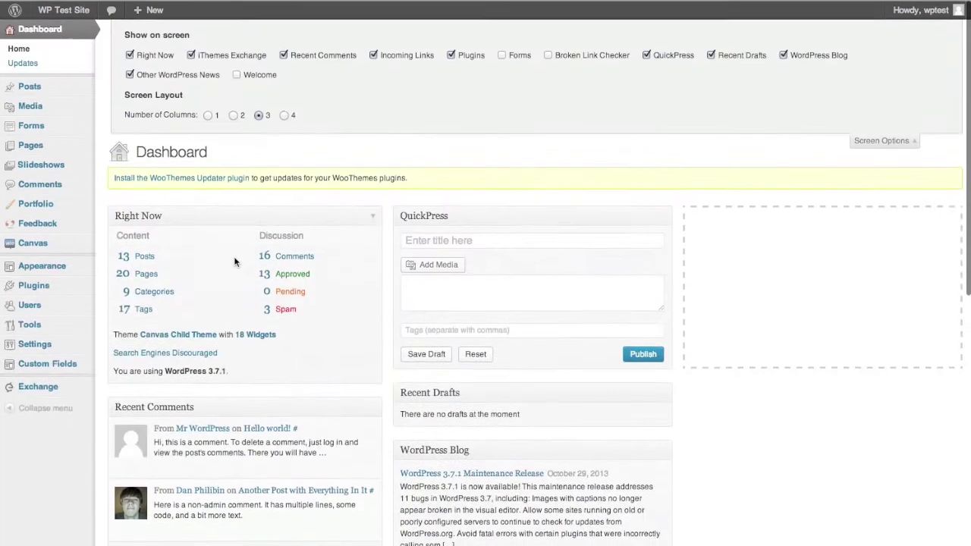
# Step: Show the Forms and Broken Link Checker widgets and check them at the end of the first column
pyautogui.click(502, 54)
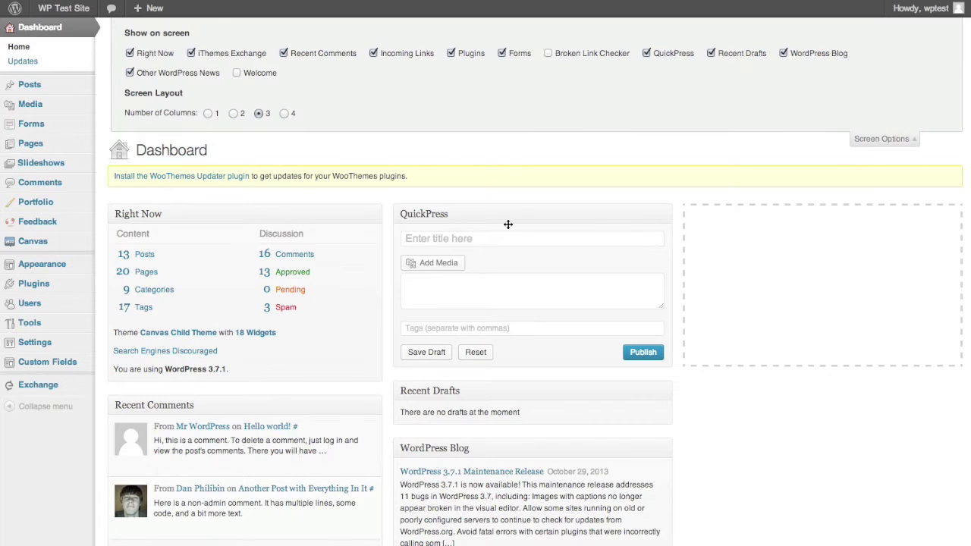
pyautogui.scroll(-5, 513, 335)
pyautogui.scroll(-7, 511, 333)
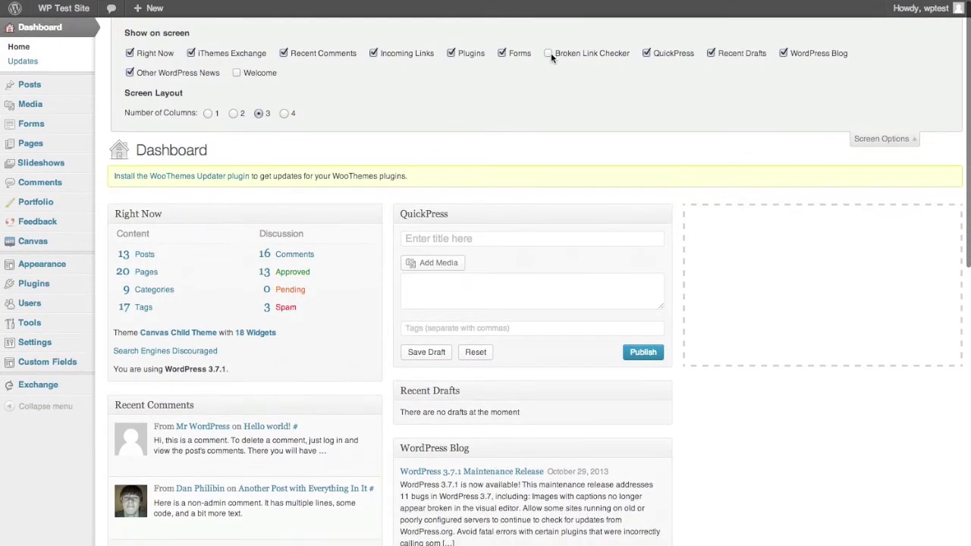
pyautogui.click(548, 53)
pyautogui.scroll(-10, 650, 255)
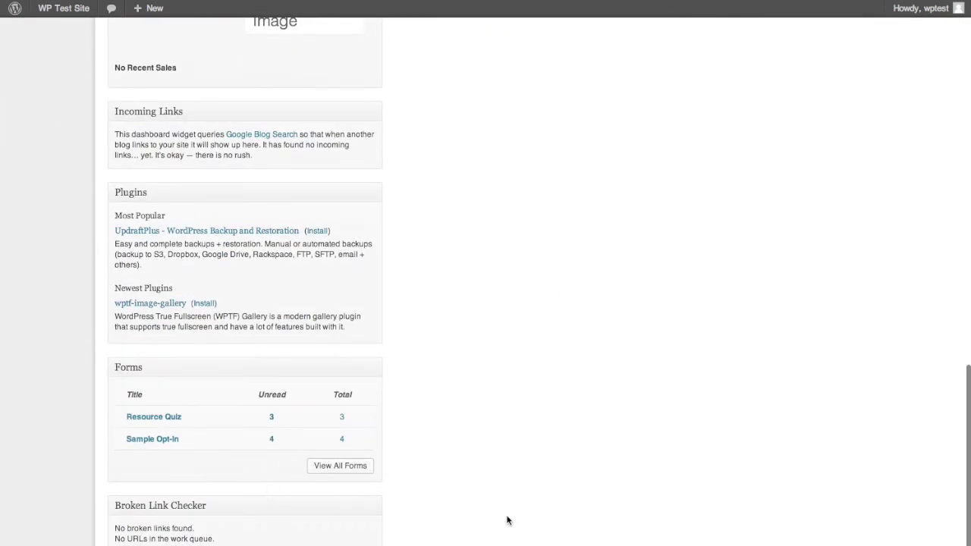
pyautogui.scroll(-1, 507, 521)
pyautogui.scroll(15, 508, 520)
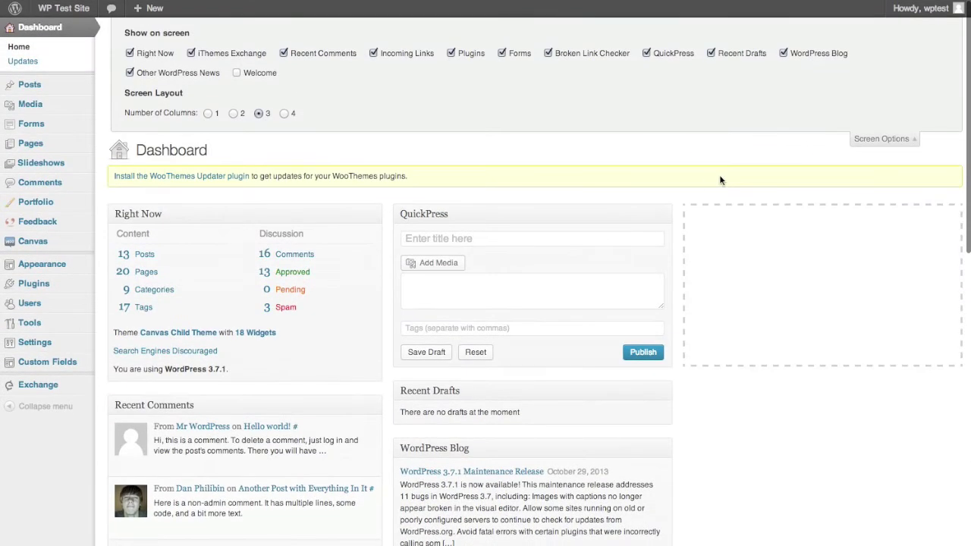
# Step: Show the Welcome panel on the dashboard and hide it again
pyautogui.click(235, 73)
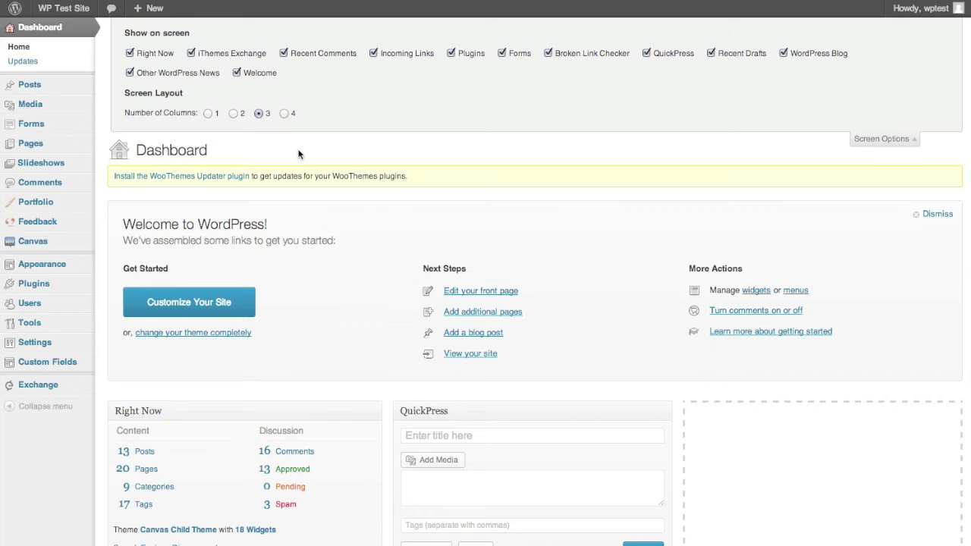
pyautogui.click(236, 74)
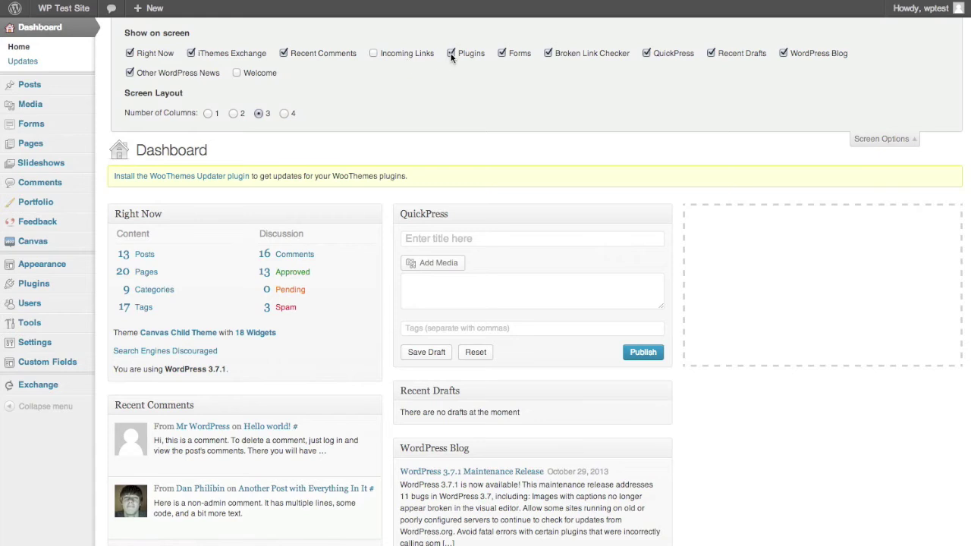
# Step: Hide the Incoming Links and Plugins widgets from the dashboard
pyautogui.scroll(-15, 694, 462)
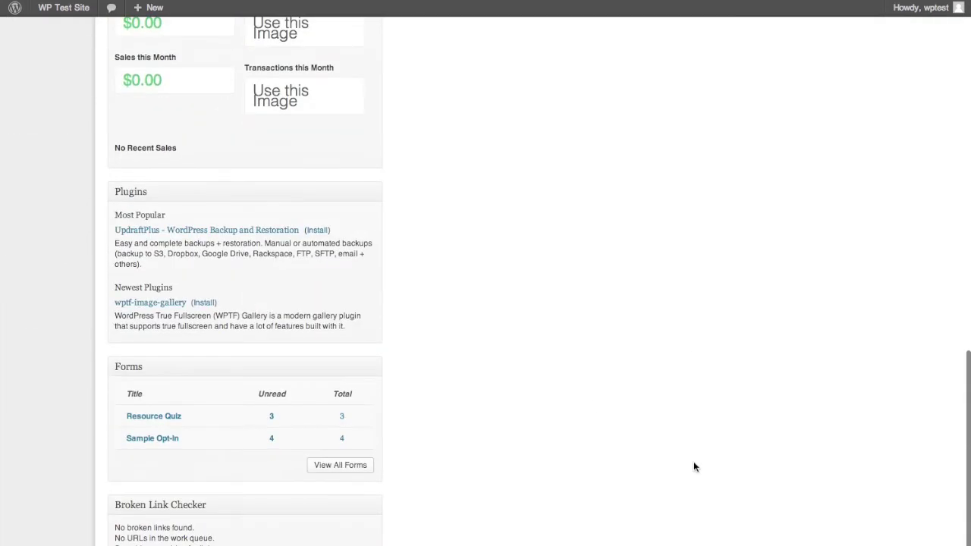
pyautogui.scroll(15, 245, 235)
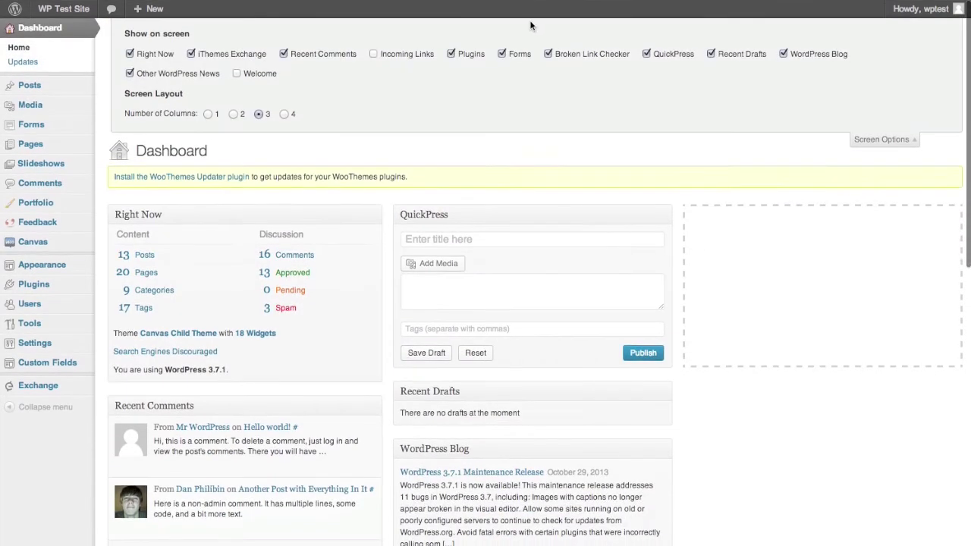
pyautogui.click(450, 53)
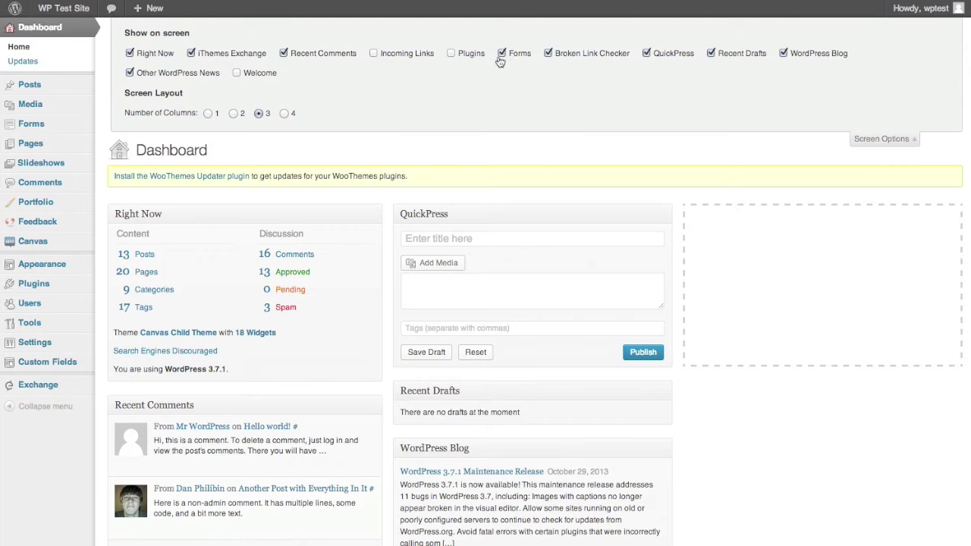
# Step: Hide the QuickPress, Recent Drafts, WordPress Blog and Other WordPress News widgets
pyautogui.click(646, 54)
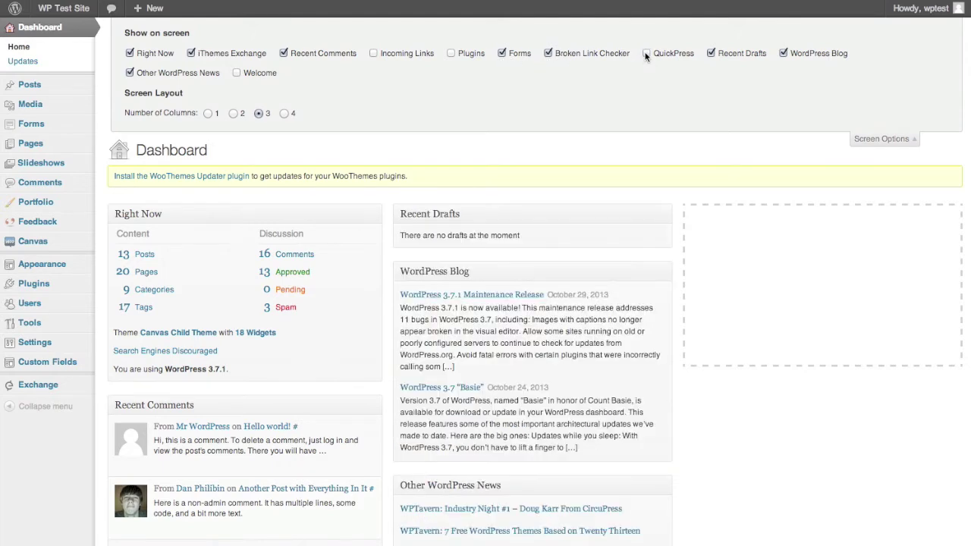
pyautogui.click(710, 54)
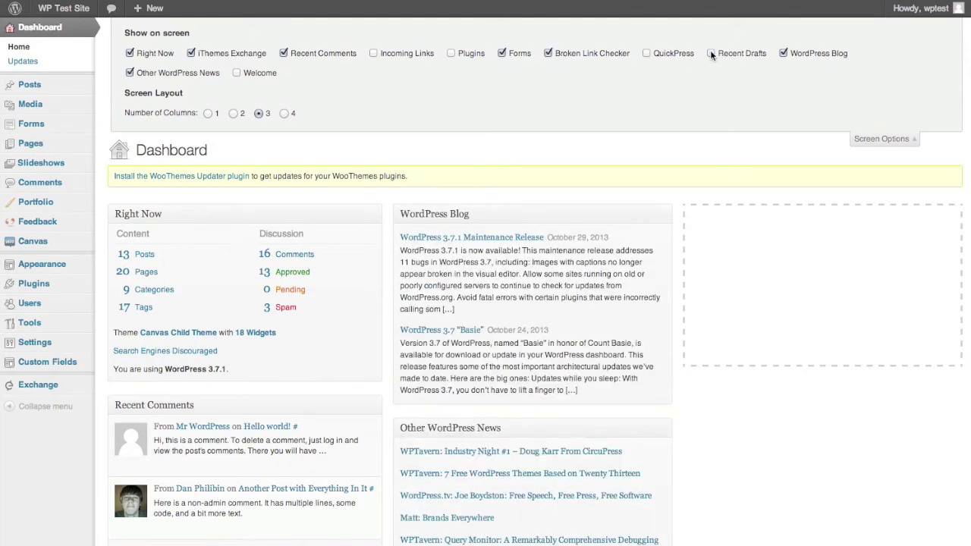
pyautogui.click(782, 54)
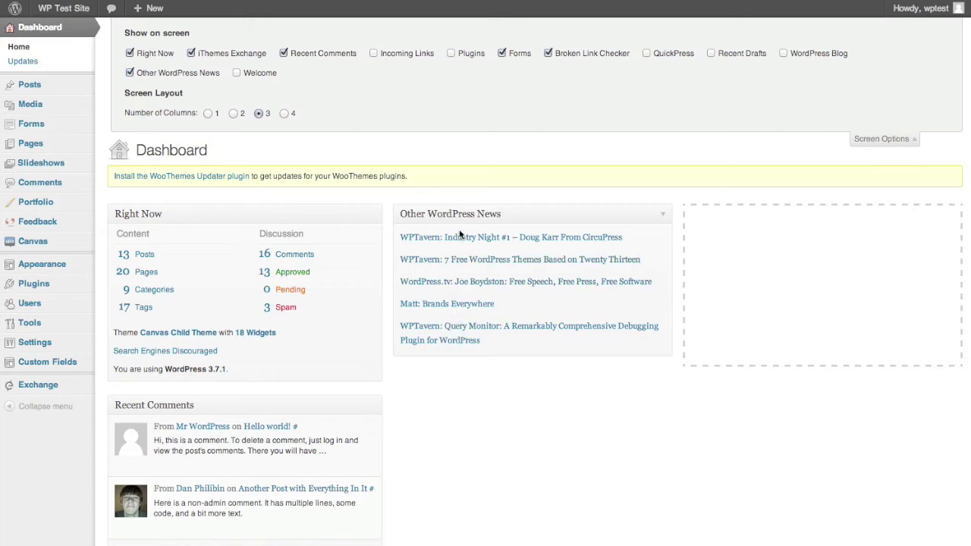
pyautogui.click(130, 73)
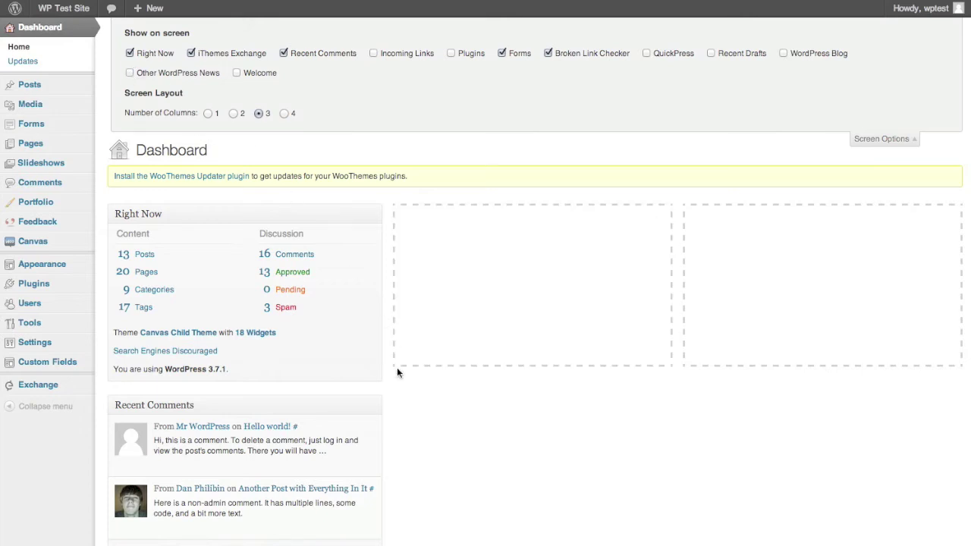
# Step: Move the iThemes Exchange widget from the first column into the empty third column
pyautogui.scroll(-15, 397, 372)
pyautogui.scroll(15, 397, 372)
pyautogui.scroll(-3, 304, 342)
pyautogui.scroll(-7, 455, 491)
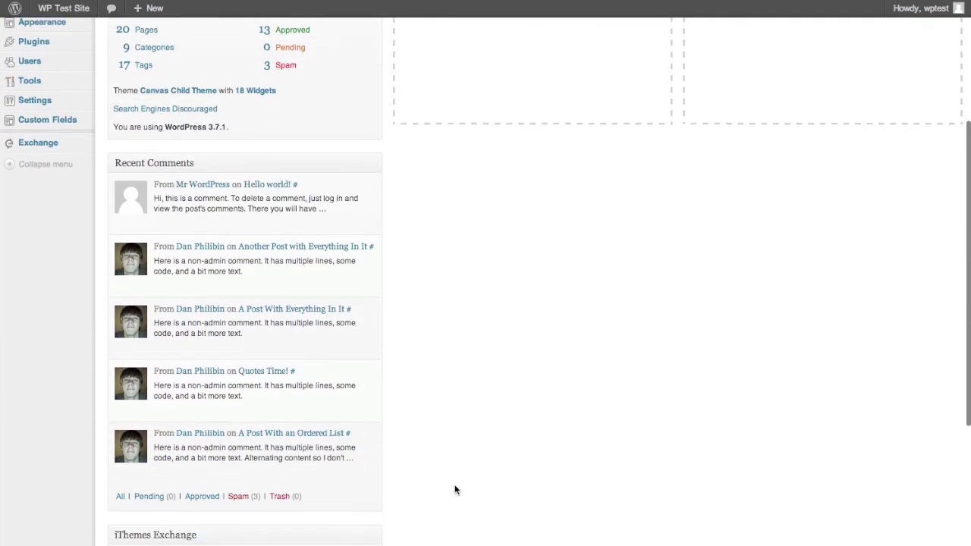
pyautogui.moveTo(288, 526); pyautogui.dragTo(857, 40)
pyautogui.scroll(9, 786, 317)
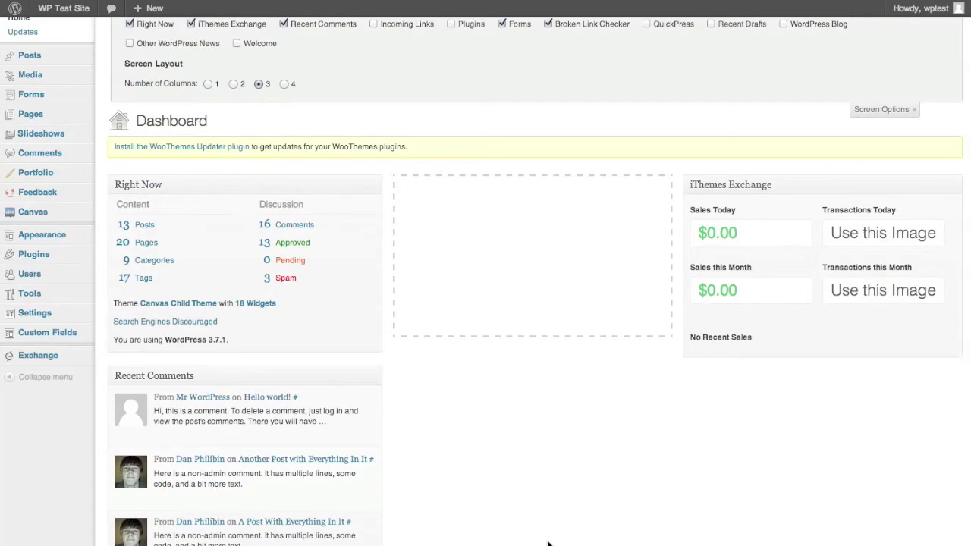
# Step: Move the Forms widget from below Recent Comments into the empty second column
pyautogui.scroll(-15, 548, 543)
pyautogui.scroll(2, 363, 410)
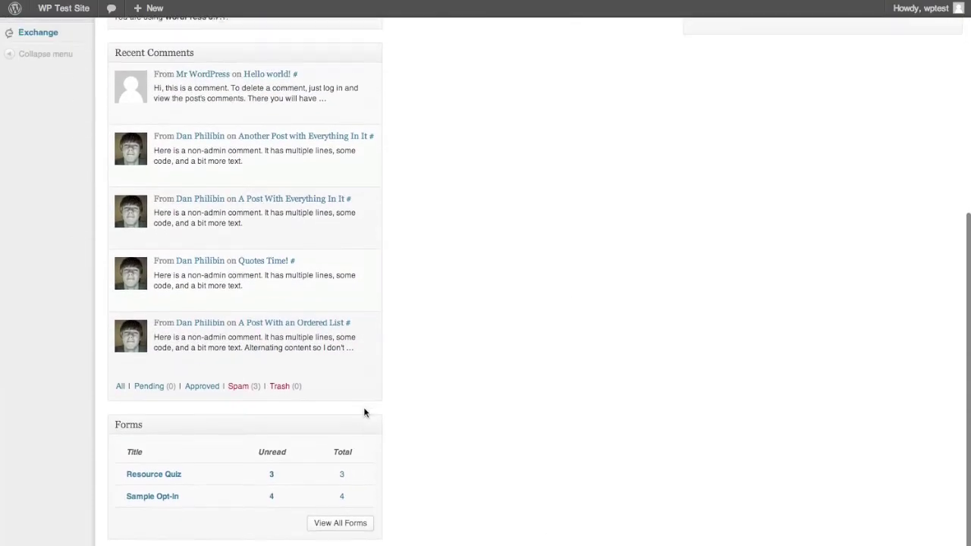
pyautogui.scroll(12, 541, 317)
pyautogui.moveTo(362, 424); pyautogui.dragTo(516, 190)
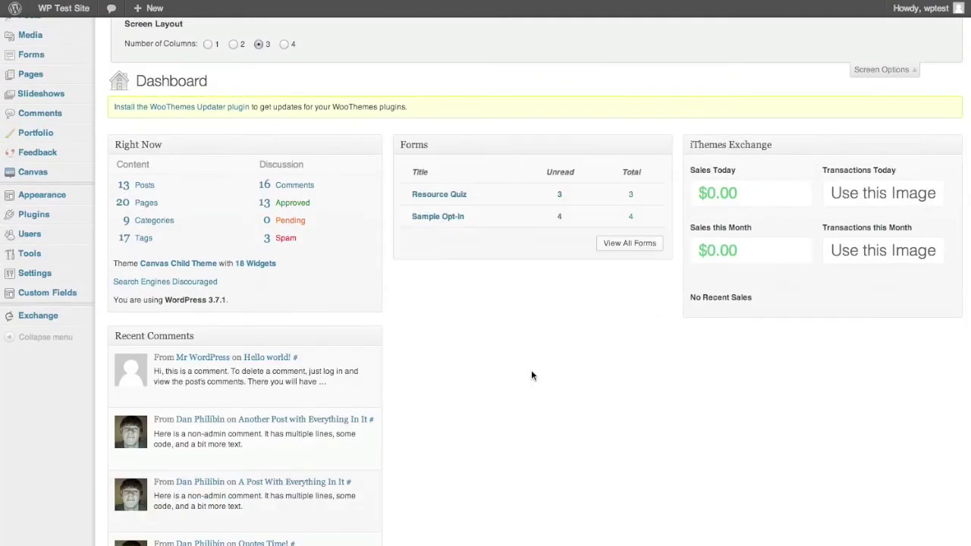
# Step: Move the Broken Link Checker widget from the first column to the second column above Forms, and close the screen options
pyautogui.scroll(-5, 534, 463)
pyautogui.scroll(1, 668, 202)
pyautogui.moveTo(219, 501); pyautogui.dragTo(518, 198)
pyautogui.scroll(3, 685, 202)
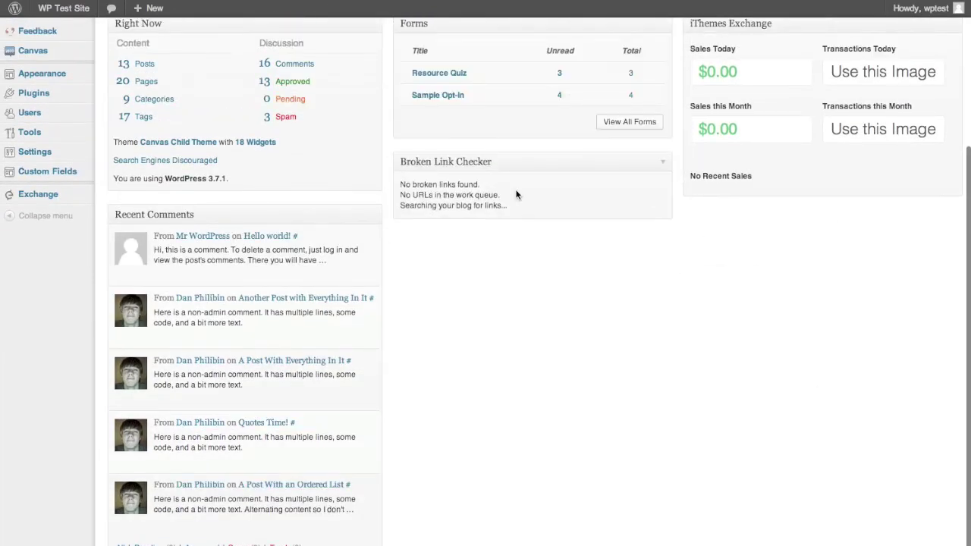
pyautogui.scroll(5, 539, 281)
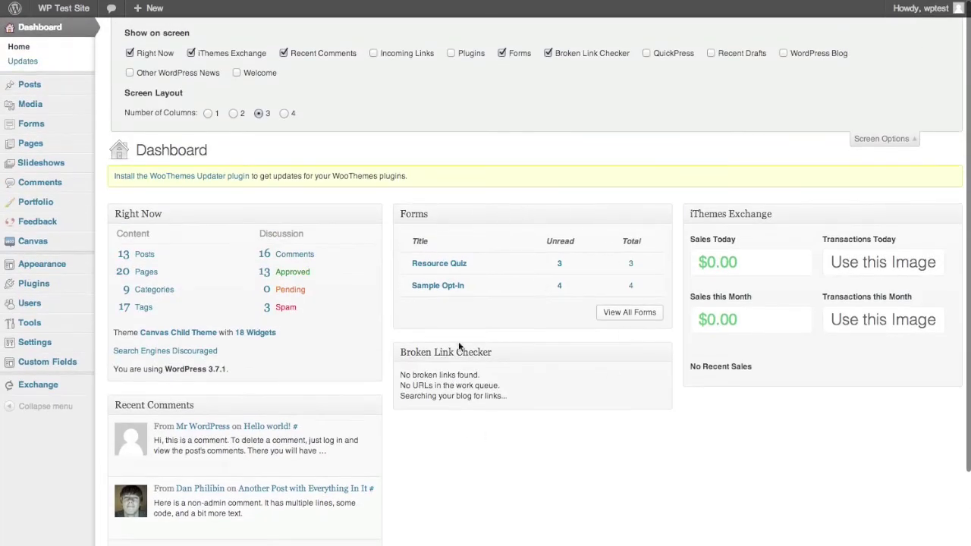
pyautogui.moveTo(540, 349); pyautogui.dragTo(542, 219)
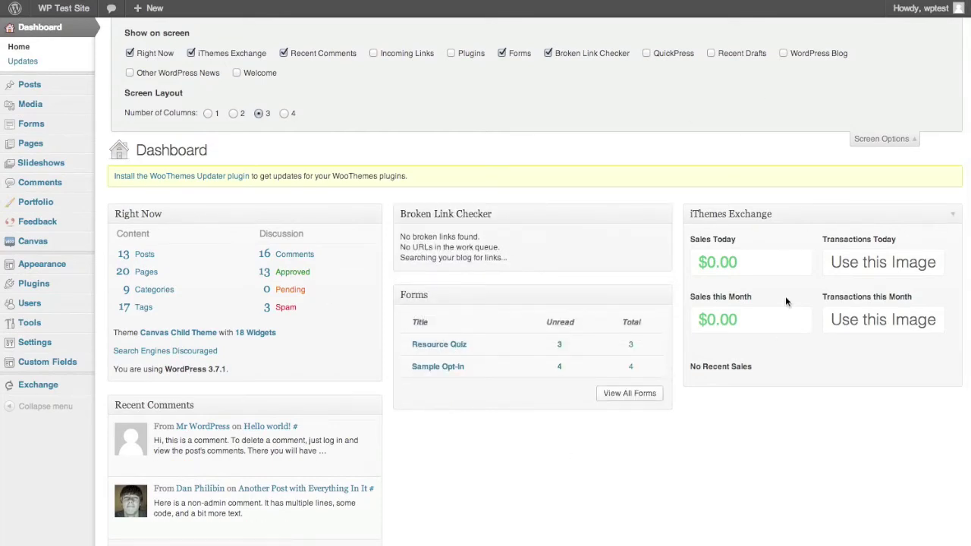
pyautogui.click(878, 140)
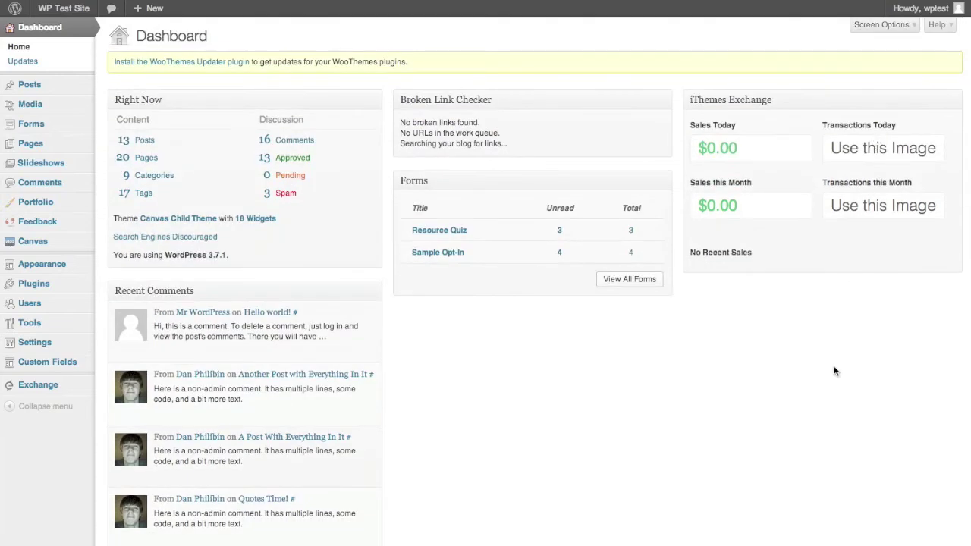
# Step: Try the Broken Link Checker widget below Forms, and return it to its place above Forms
pyautogui.scroll(-2, 607, 412)
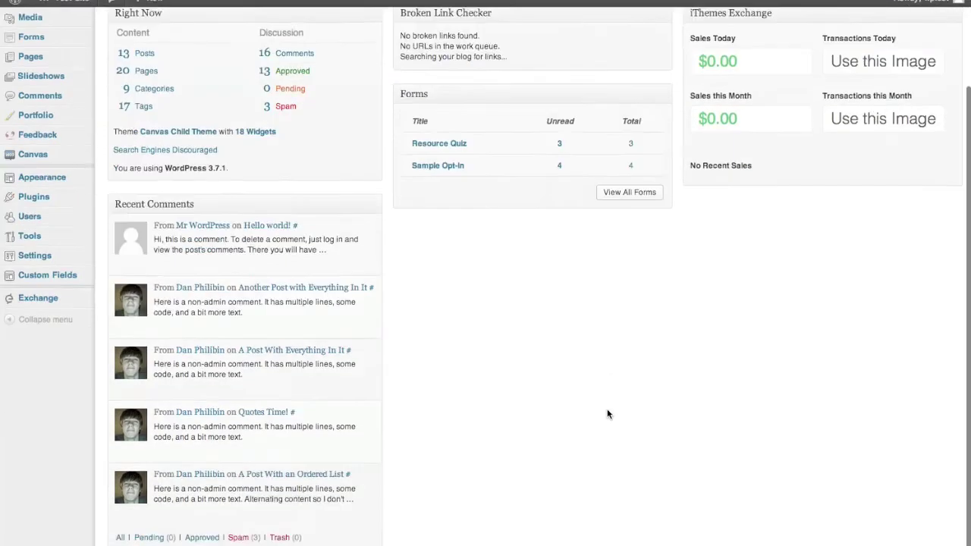
pyautogui.scroll(3, 607, 412)
pyautogui.moveTo(528, 101); pyautogui.dragTo(540, 306)
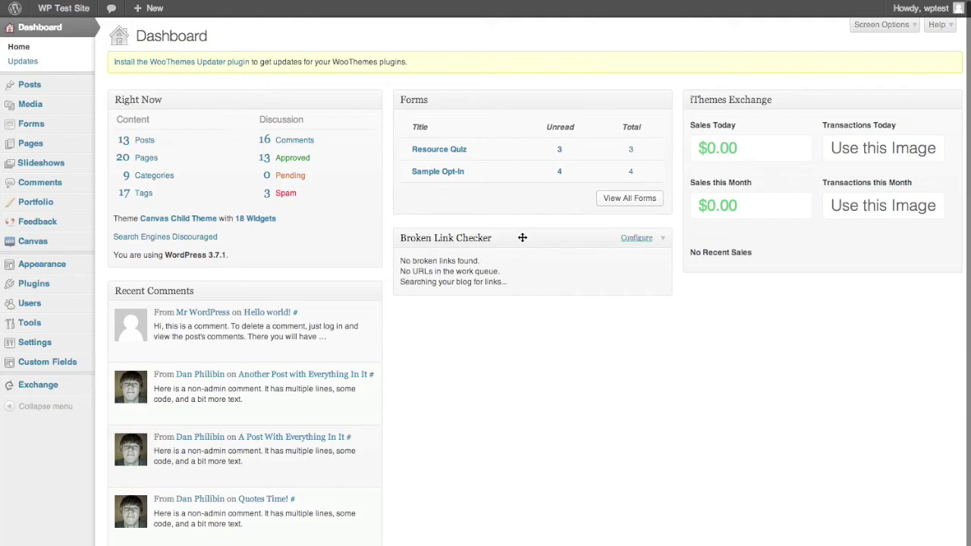
pyautogui.moveTo(523, 235); pyautogui.dragTo(526, 106)
# Step: Toggle the Recent Comments widget open and closed, leaving it collapsed to its title bar
pyautogui.click(372, 295)
pyautogui.click(373, 295)
pyautogui.click(373, 295)
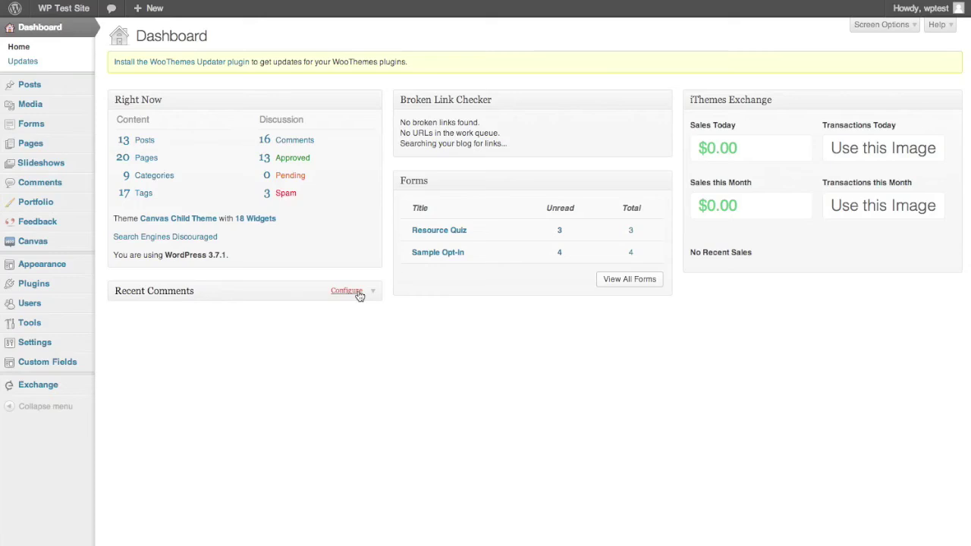
# Step: Configure the Recent Comments widget to show 3 comments, and expand the widget
pyautogui.click(356, 292)
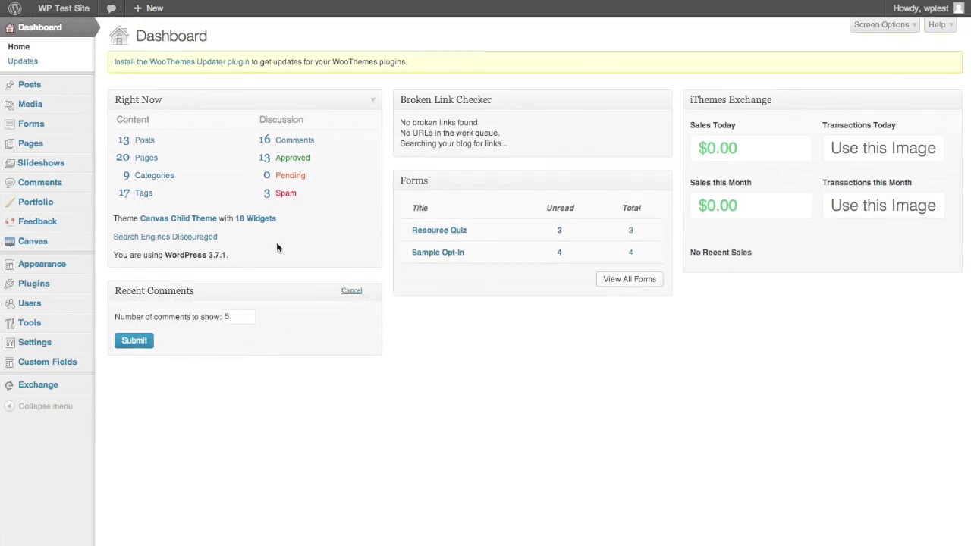
pyautogui.doubleClick(233, 320)
pyautogui.write('3')
pyautogui.click(136, 343)
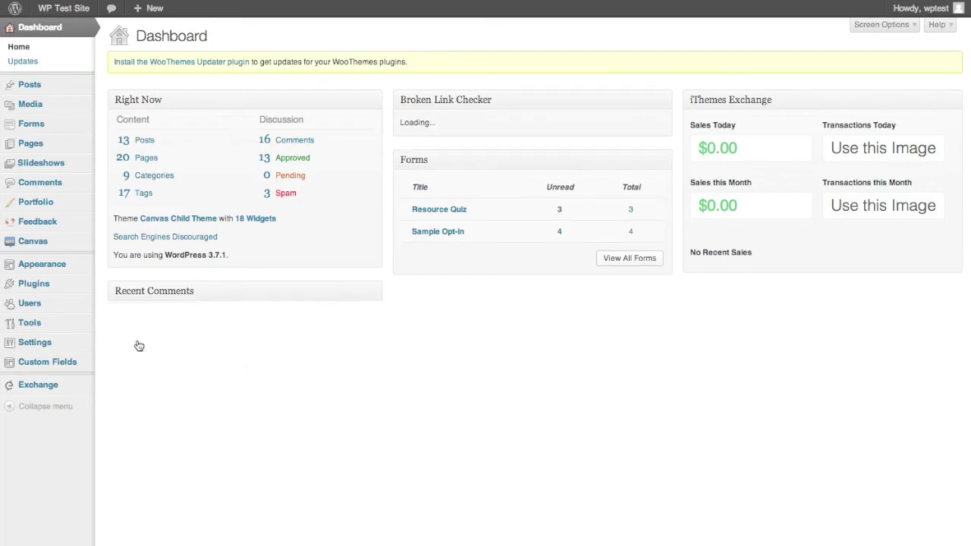
pyautogui.click(374, 296)
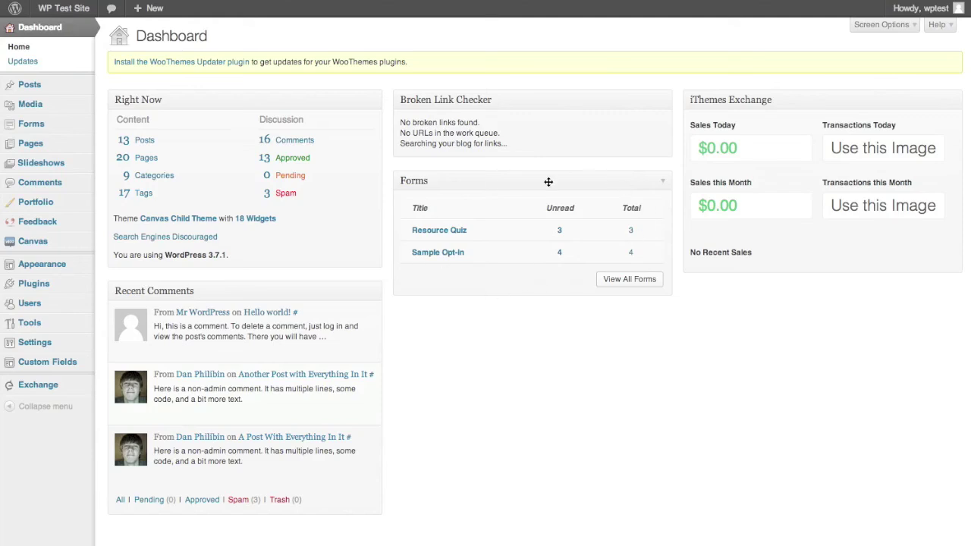
# Step: Examine the configuration options of the Broken Link Checker widget, and cancel without changing them
pyautogui.moveTo(608, 96)
pyautogui.click(635, 100)
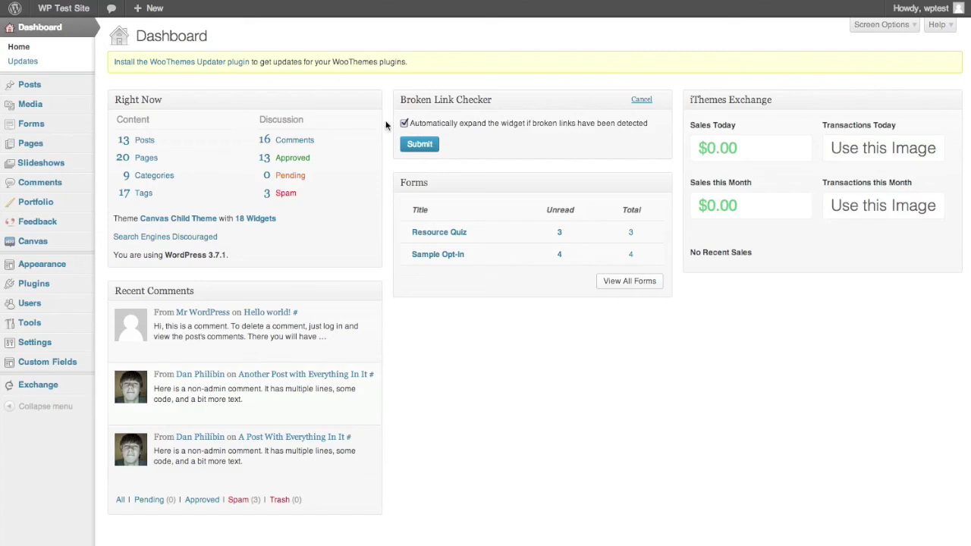
pyautogui.click(641, 100)
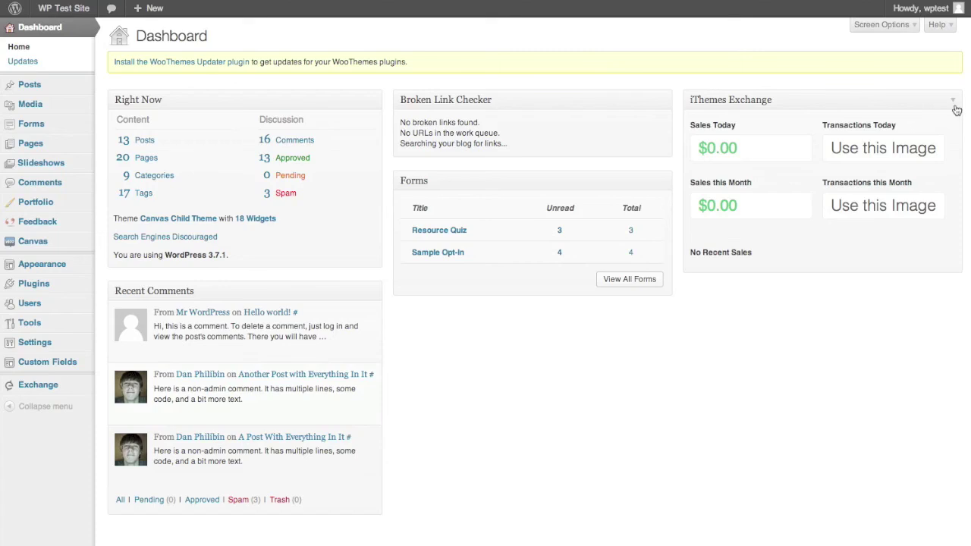
# Step: Show the QuickPress widget on the dashboard and move it to the top of the first column above Right Now
pyautogui.click(882, 25)
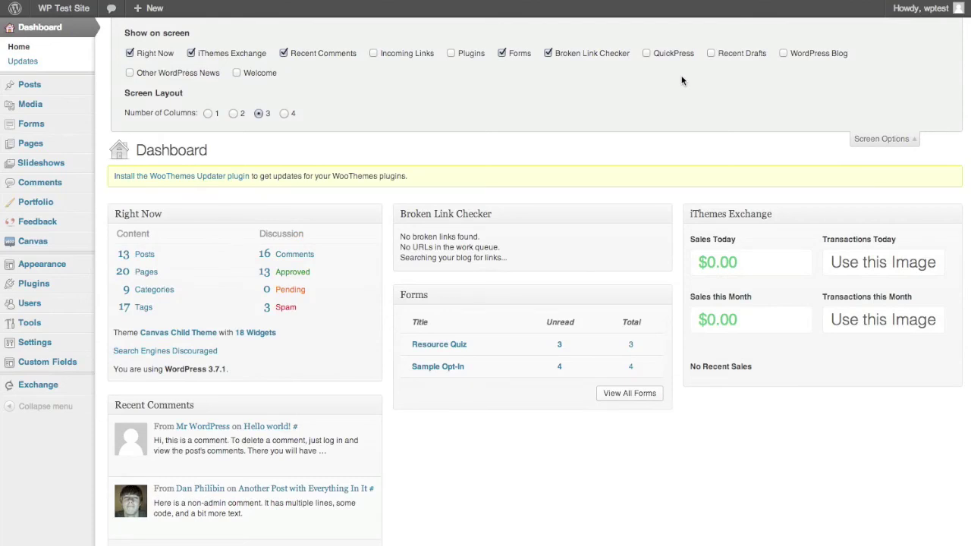
pyautogui.click(646, 54)
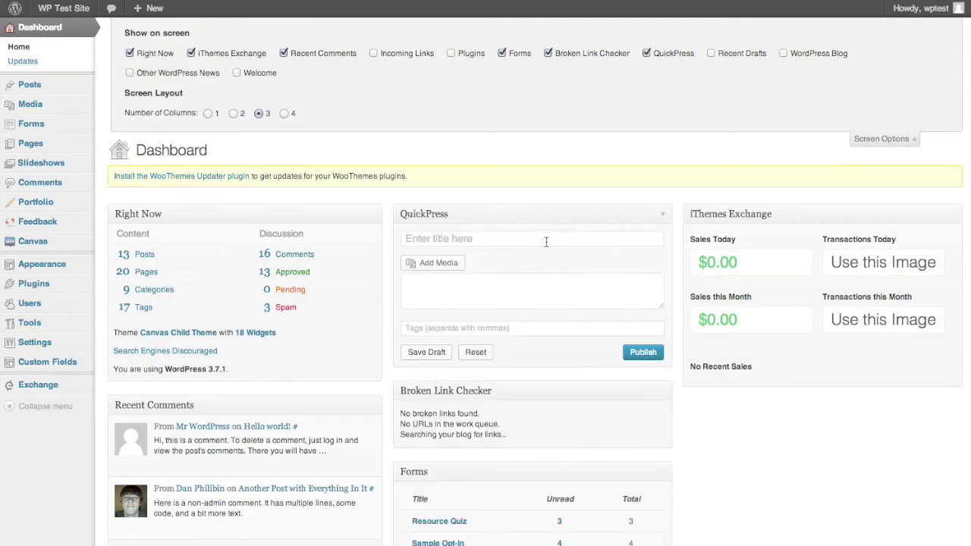
pyautogui.moveTo(555, 214); pyautogui.dragTo(263, 210)
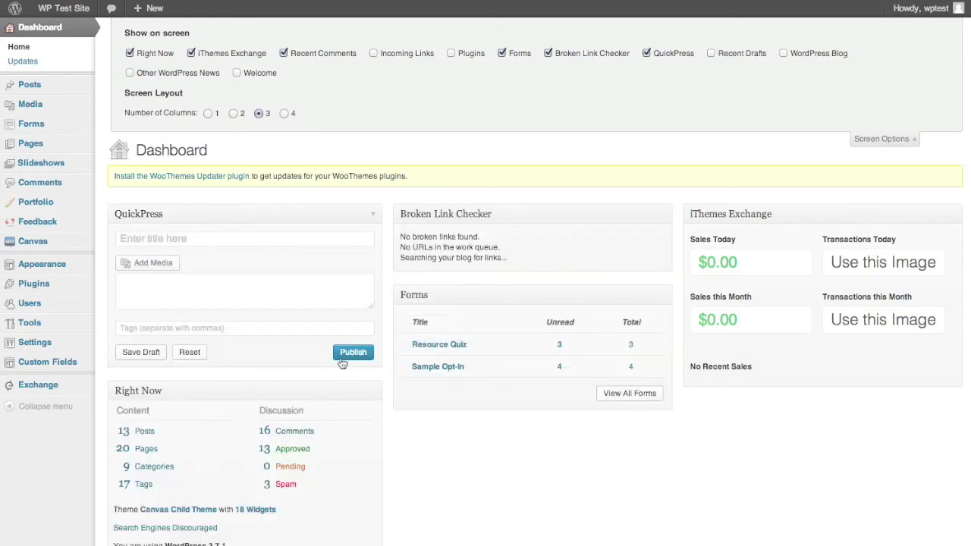
# Step: Move the Right Now widget above iThemes Exchange in the third column, and collapse the Recent Comments widget
pyautogui.moveTo(264, 390); pyautogui.dragTo(839, 198)
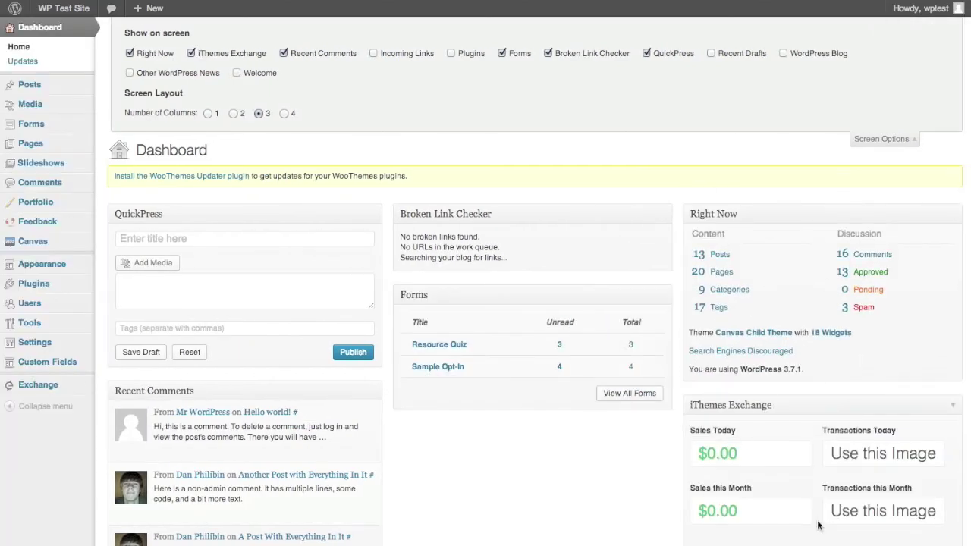
pyautogui.click(377, 391)
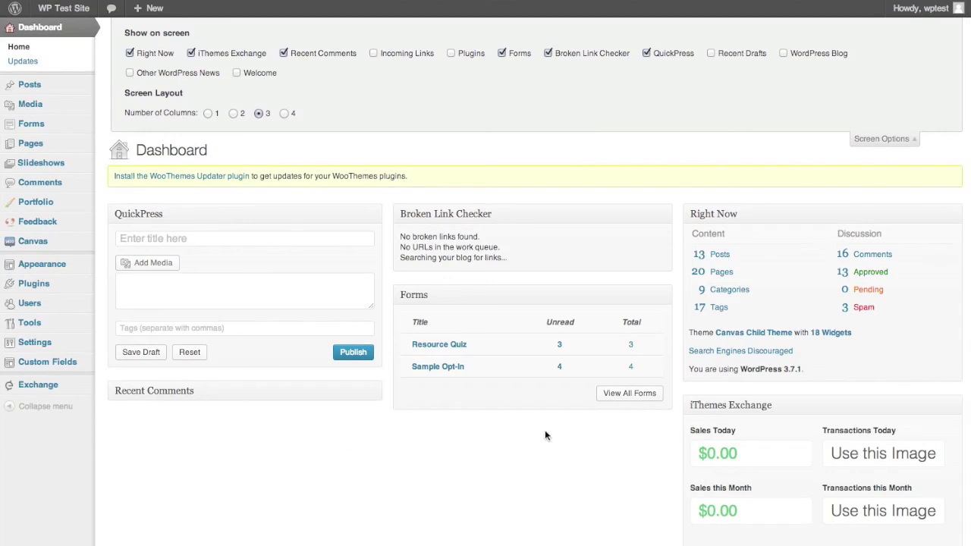
pyautogui.click(883, 138)
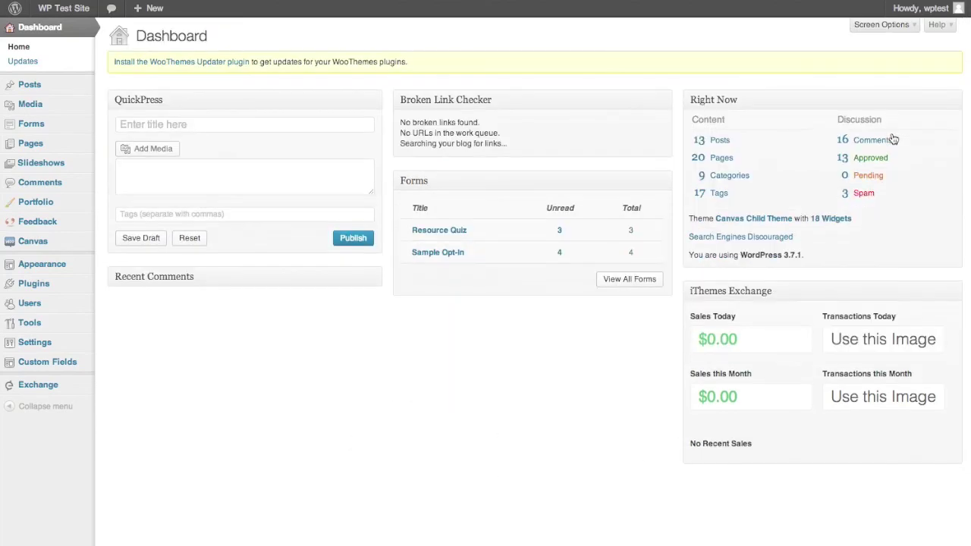